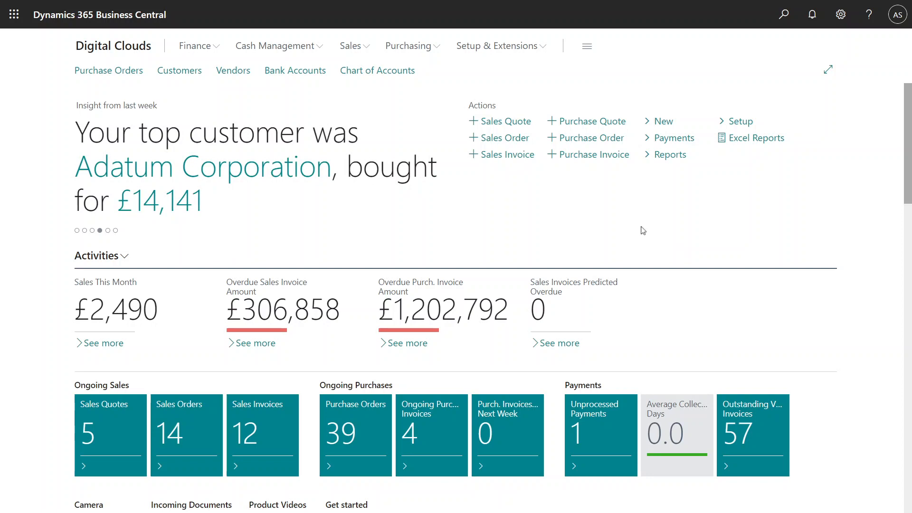
# - Search for "purchase invoice" and open the Purchase Invoices list
pyautogui.hotkey('alt', 'q')
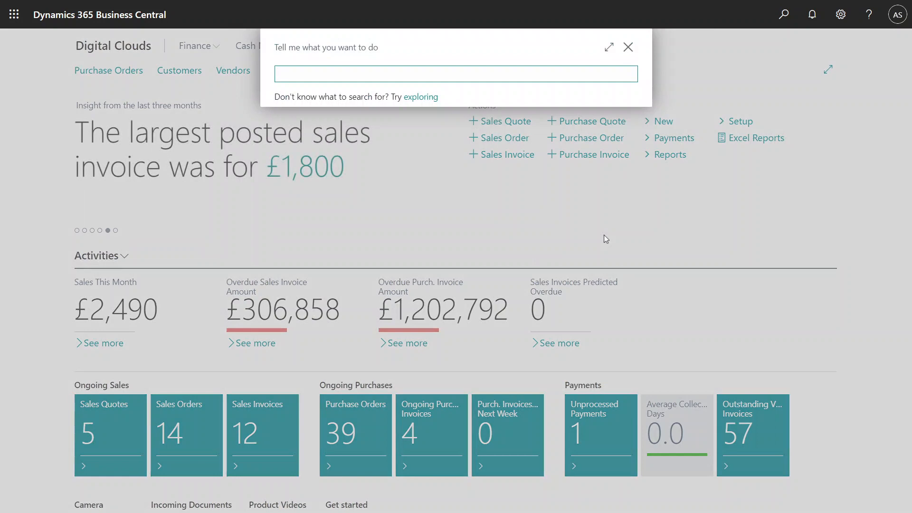
pyautogui.write('purchase i')
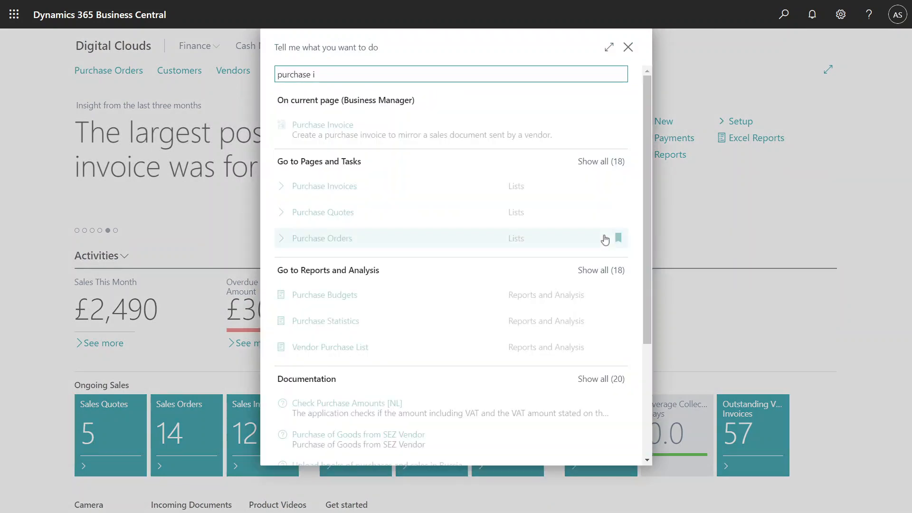
pyautogui.write('mv')
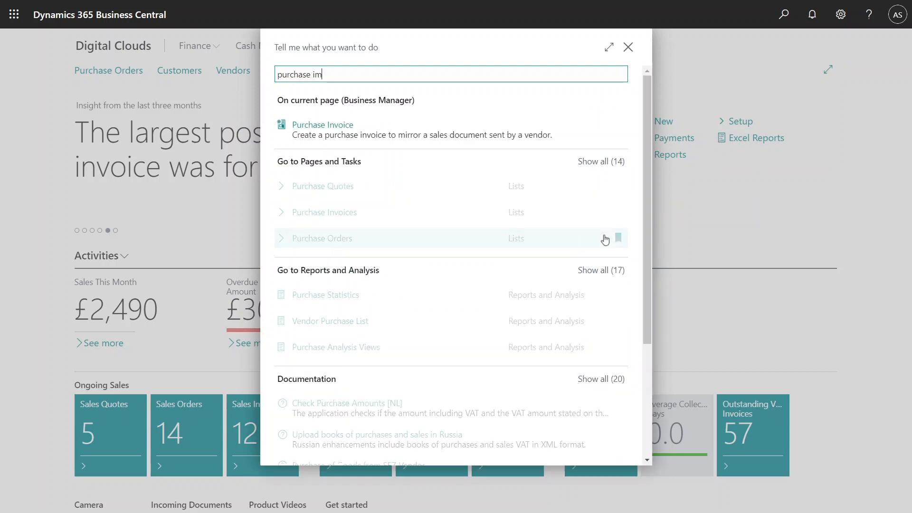
pyautogui.press('BackSpace')
pyautogui.press('BackSpace')
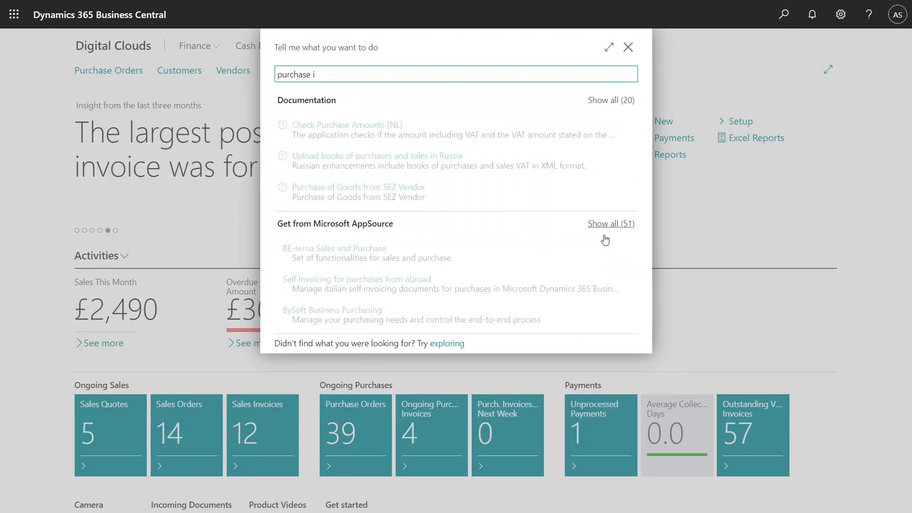
pyautogui.write('nvo')
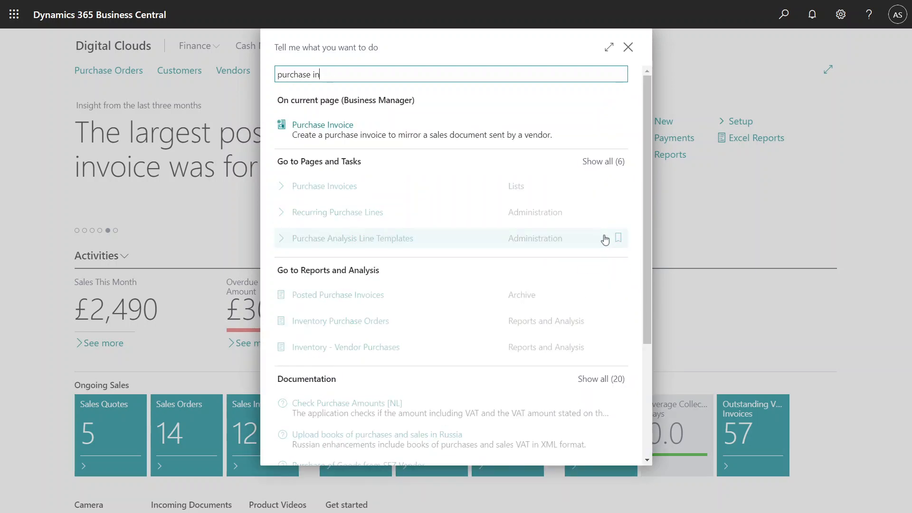
pyautogui.write('ice')
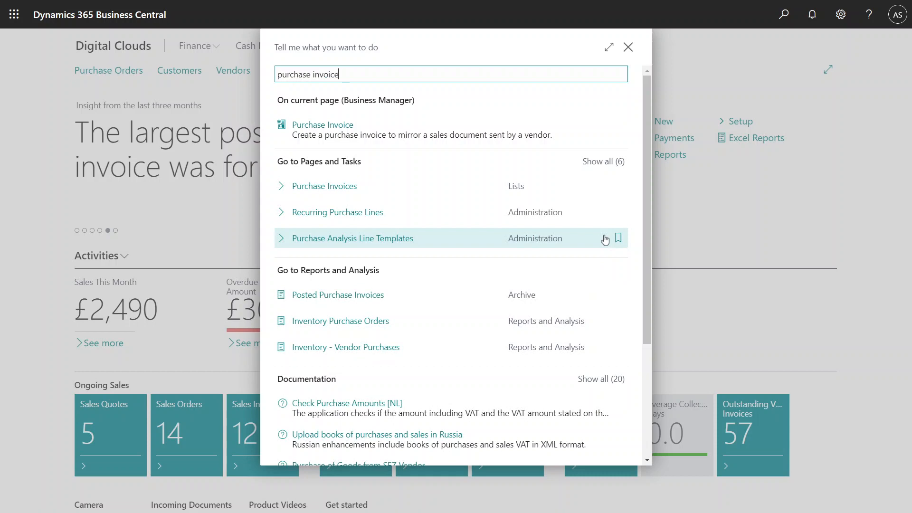
pyautogui.click(351, 188)
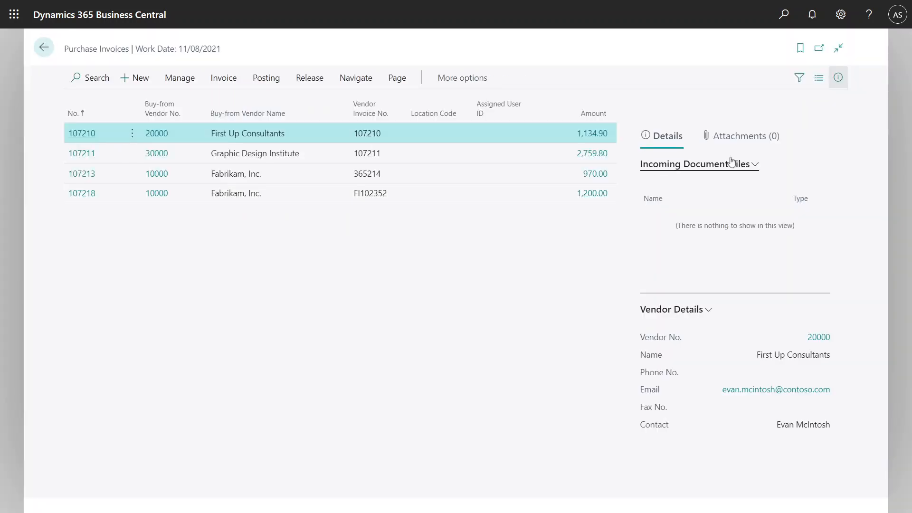
# - Hide the list's details pane and create a new purchase invoice for vendor Fabrikam, Inc
pyautogui.click(839, 79)
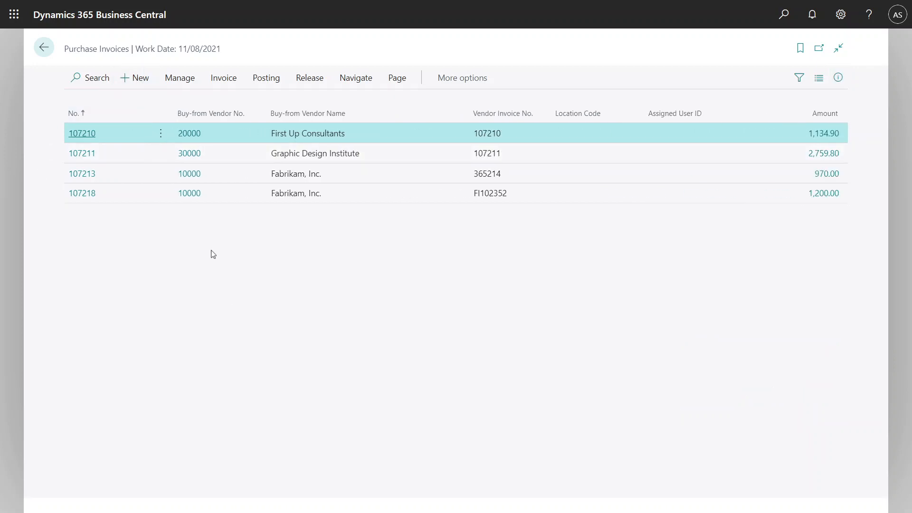
pyautogui.click(136, 79)
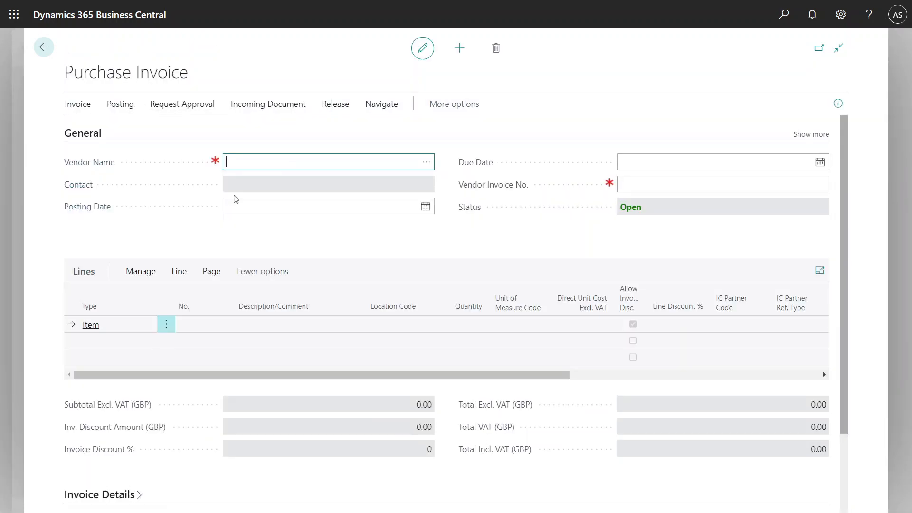
pyautogui.write('100')
pyautogui.press('Tab')
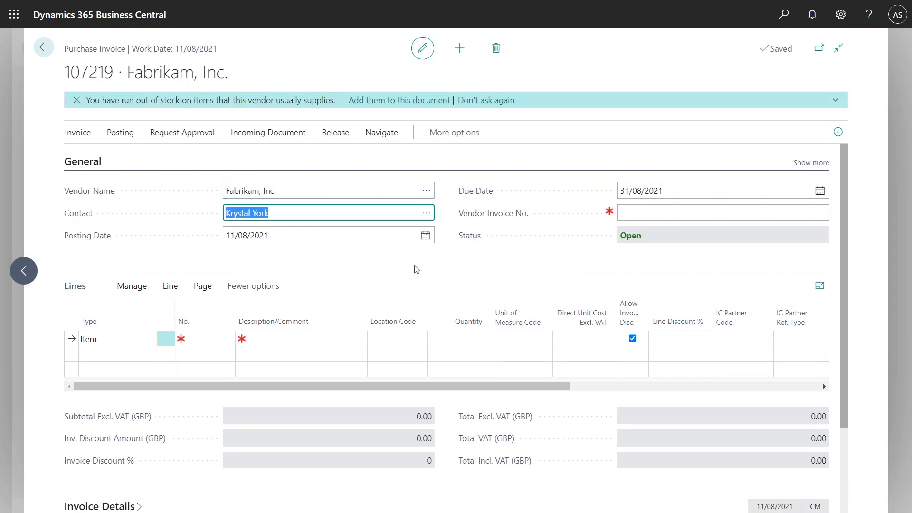
# - Enter FI12536 as the vendor invoice number
pyautogui.click(627, 210)
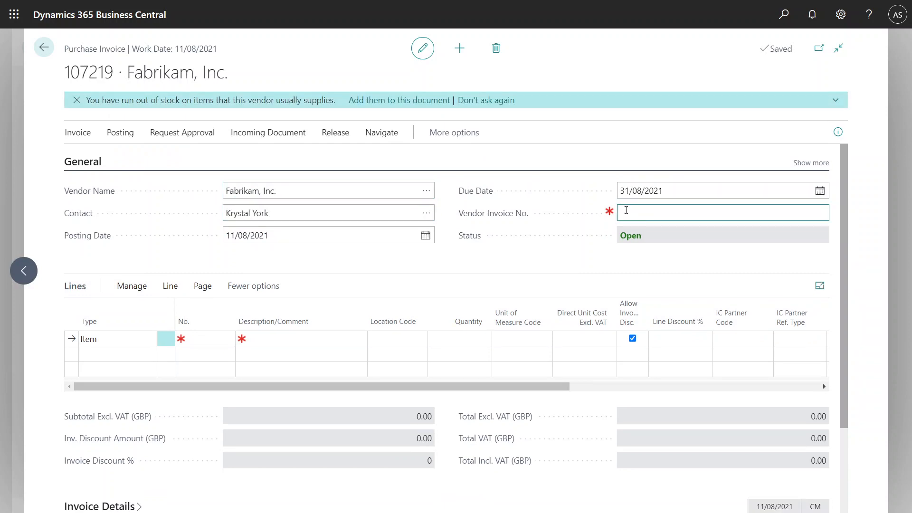
pyautogui.write('FI12536')
pyautogui.click(570, 267)
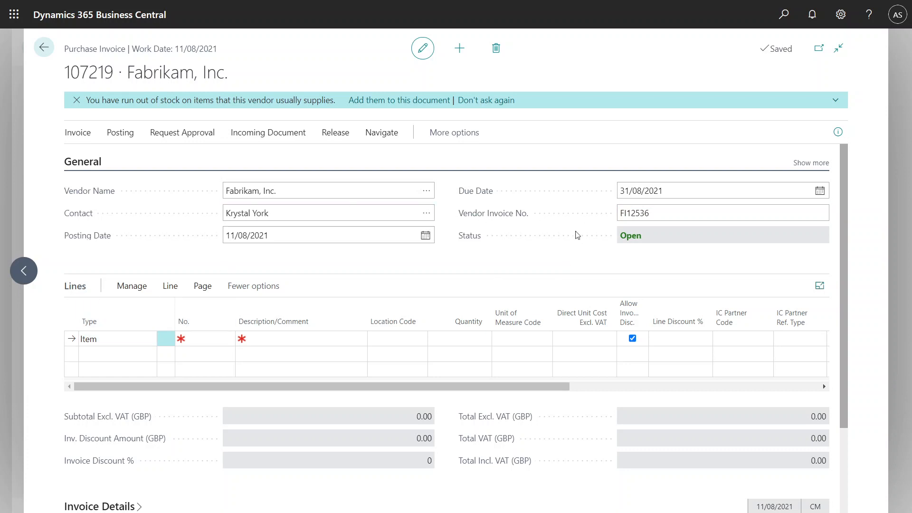
# - Set the invoice's posting date to 26/10/2021
pyautogui.click(810, 164)
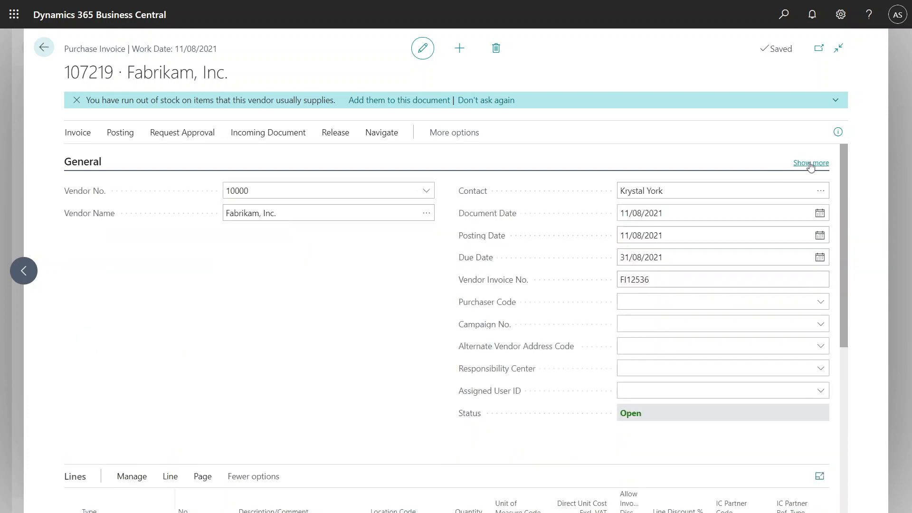
pyautogui.click(811, 163)
pyautogui.click(263, 227)
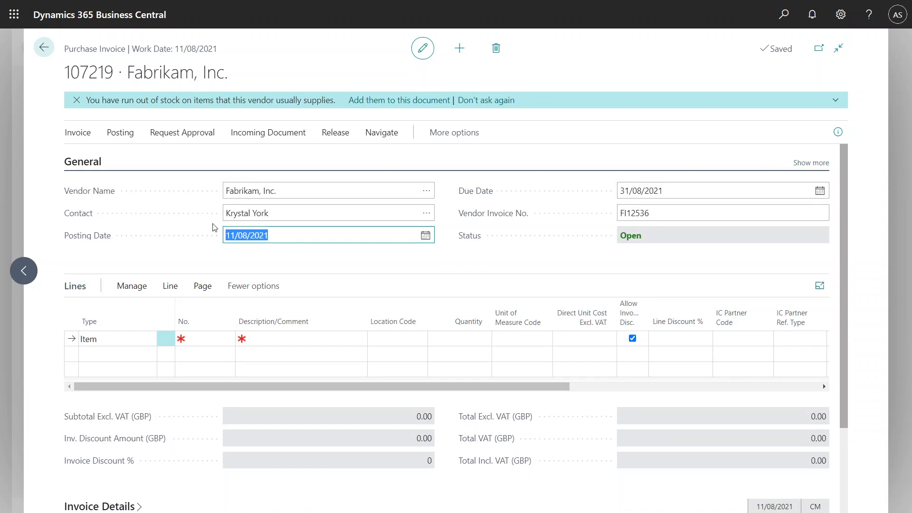
pyautogui.write('26/10/2021')
pyautogui.press('Tab')
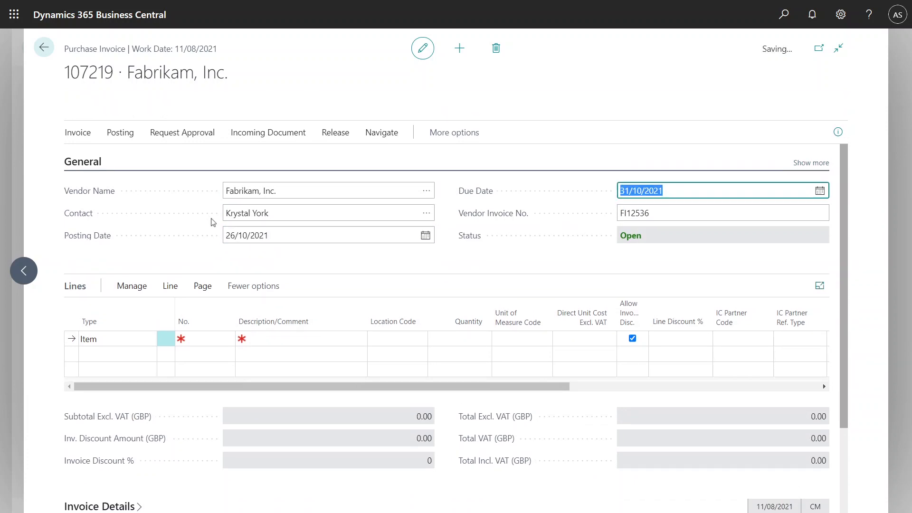
pyautogui.click(225, 253)
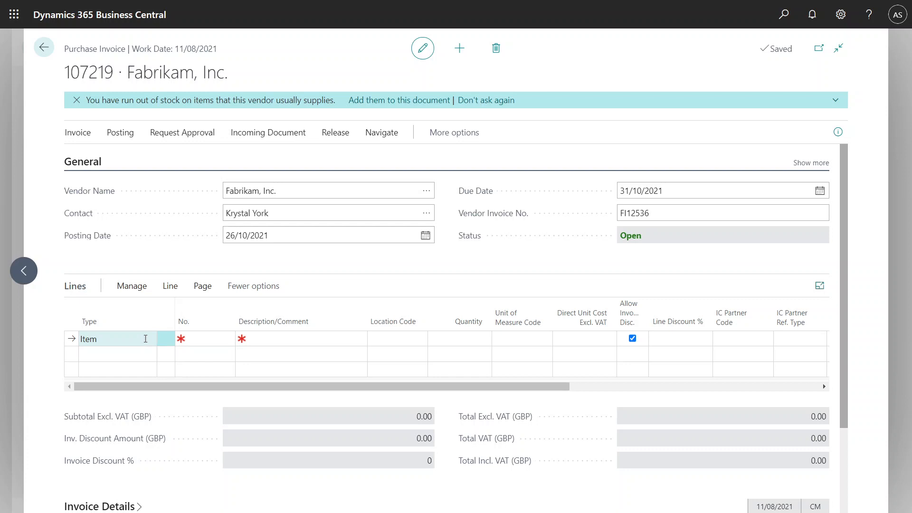
# - Set the first invoice line's type to Charge (Item) and choose the JB-FREIGHT item charge
pyautogui.click(144, 341)
pyautogui.click(148, 340)
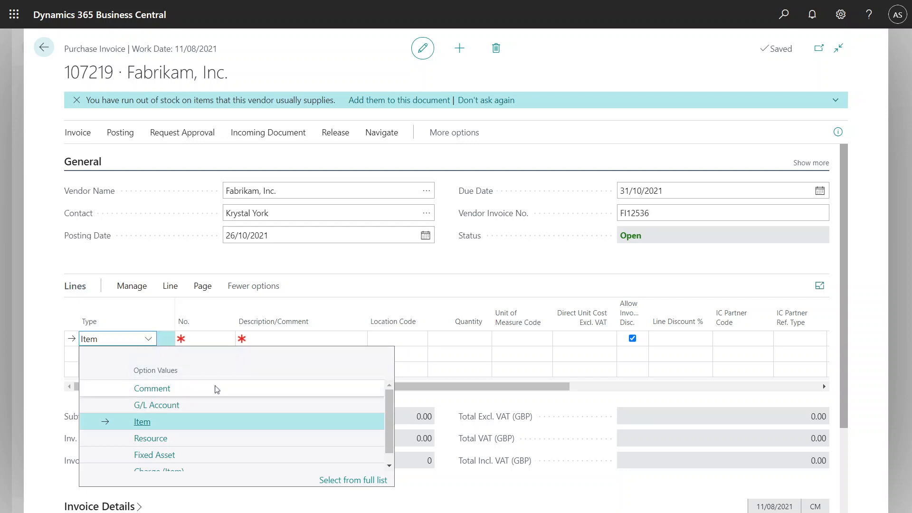
pyautogui.scroll(-1, 190, 420)
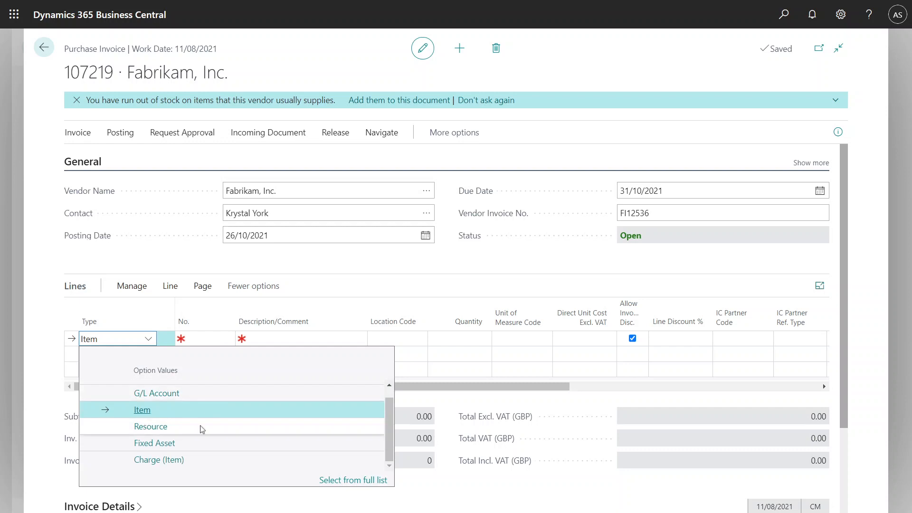
pyautogui.click(176, 464)
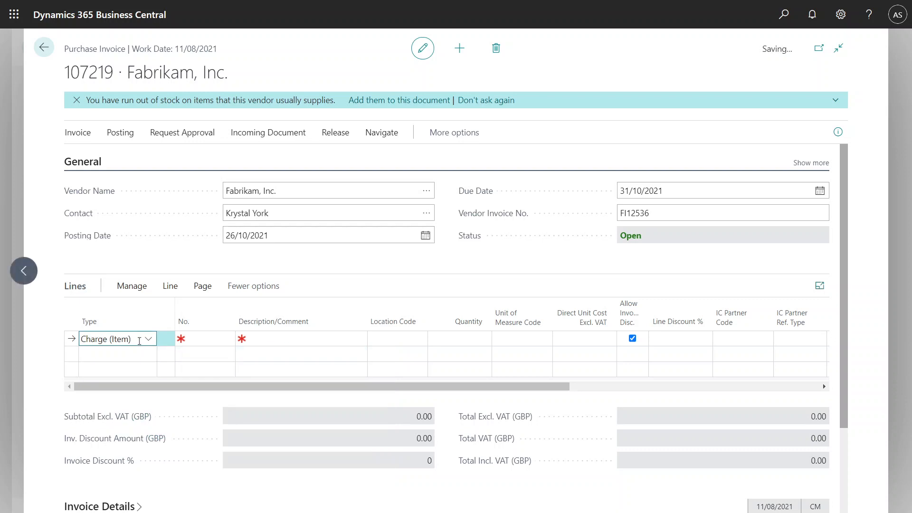
pyautogui.click(227, 339)
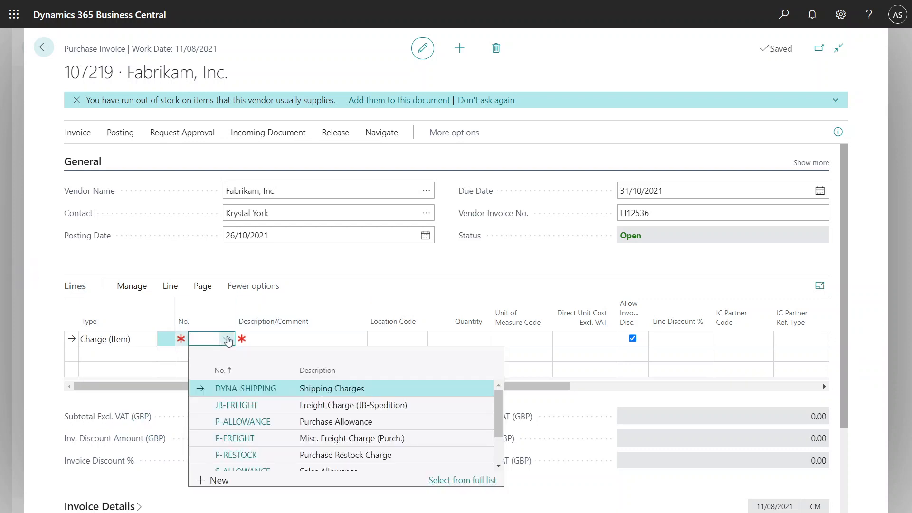
pyautogui.click(271, 405)
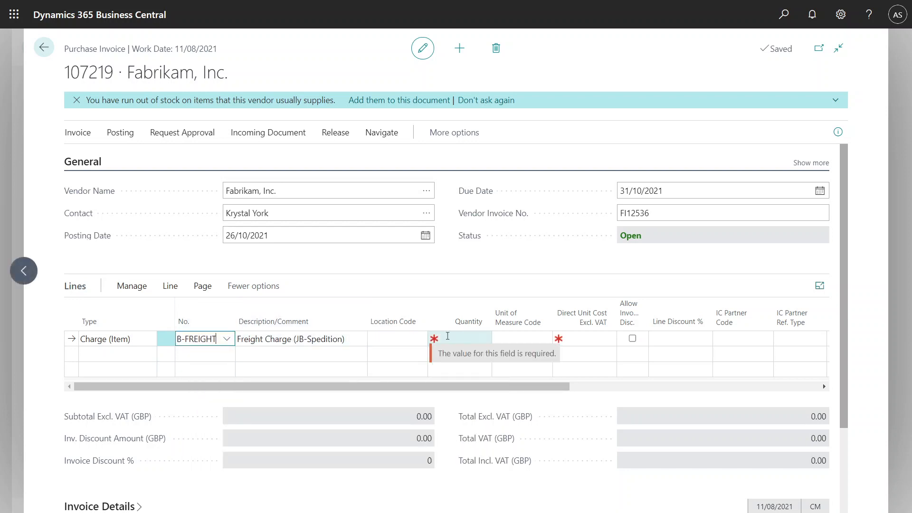
# - Give the freight charge line a quantity of 1 and a direct unit cost of 1,500
pyautogui.click(462, 336)
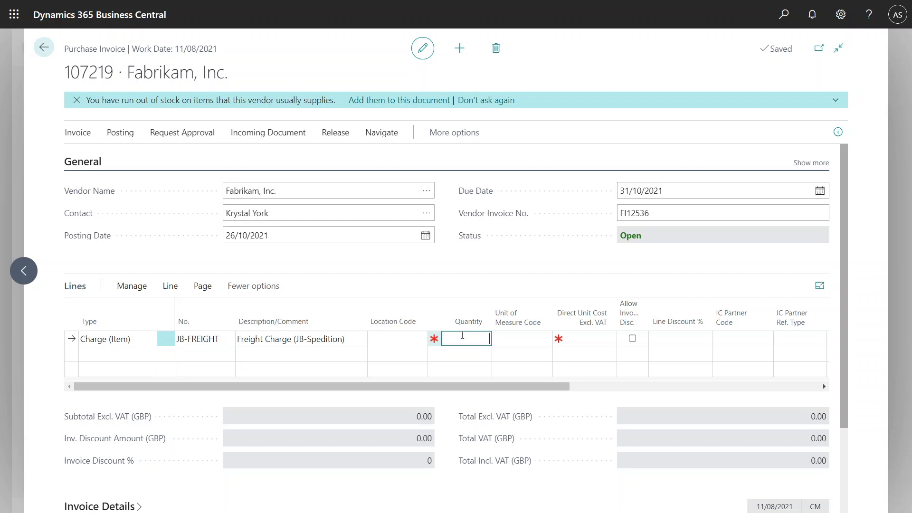
pyautogui.write('1')
pyautogui.press('Tab')
pyautogui.press('Tab')
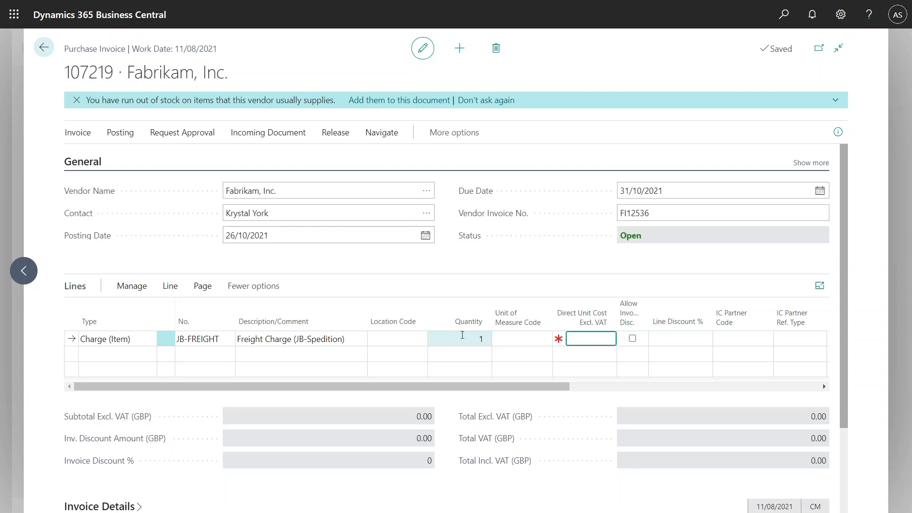
pyautogui.write('1,')
pyautogui.write('500')
pyautogui.press('Tab')
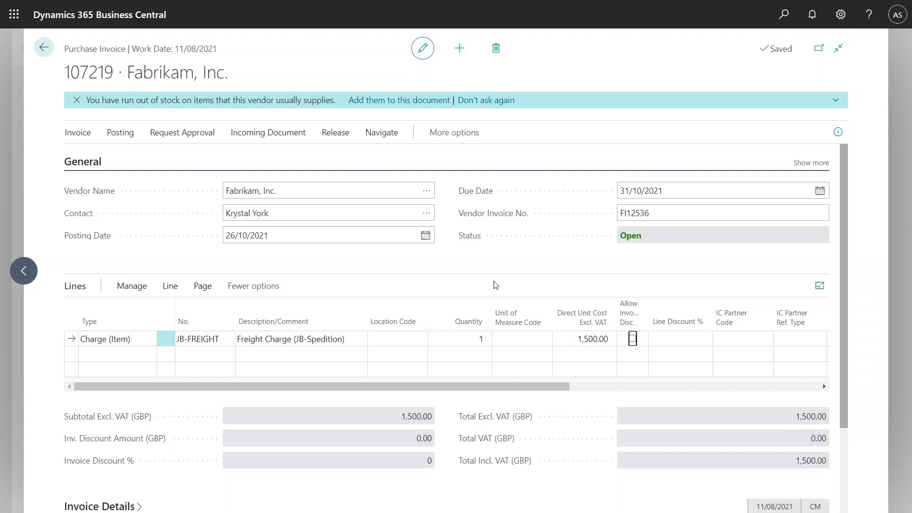
# - Open the item charge assignment for the JB-FREIGHT line
pyautogui.click(501, 259)
pyautogui.click(170, 287)
pyautogui.click(289, 311)
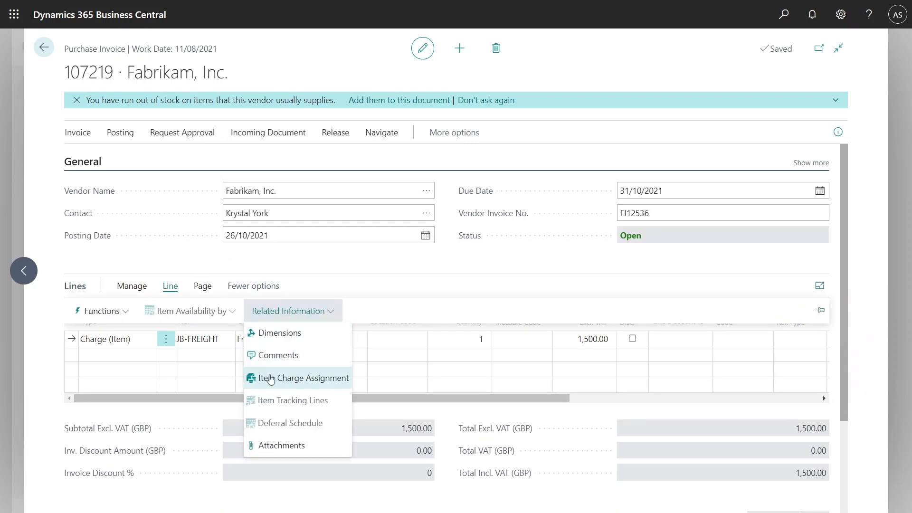
pyautogui.click(298, 378)
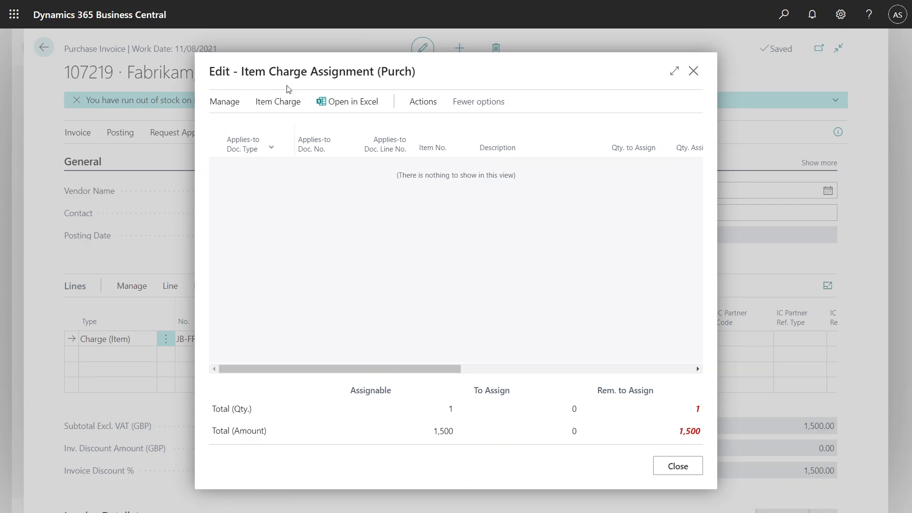
# - Get the purchase receipt lines, sort them by document number descending, and add the Office Bag line of receipt 107297 to the assignment
pyautogui.click(285, 106)
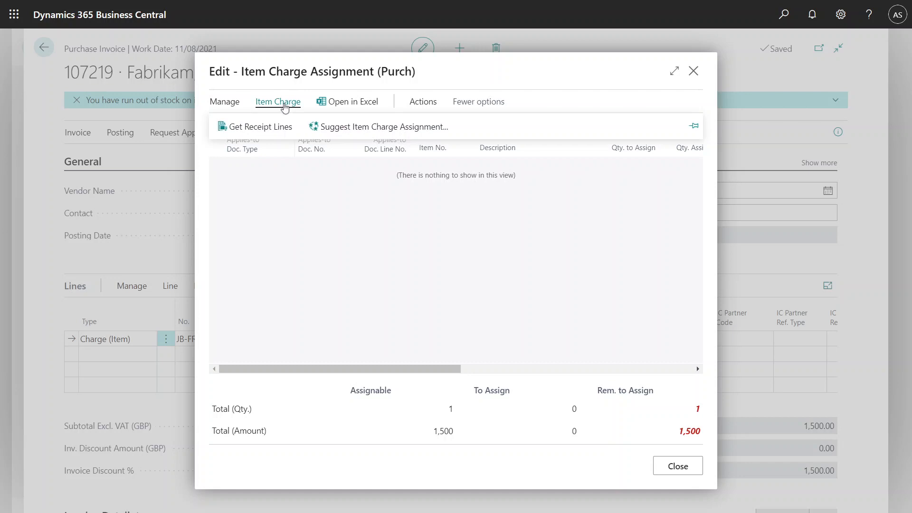
pyautogui.click(274, 128)
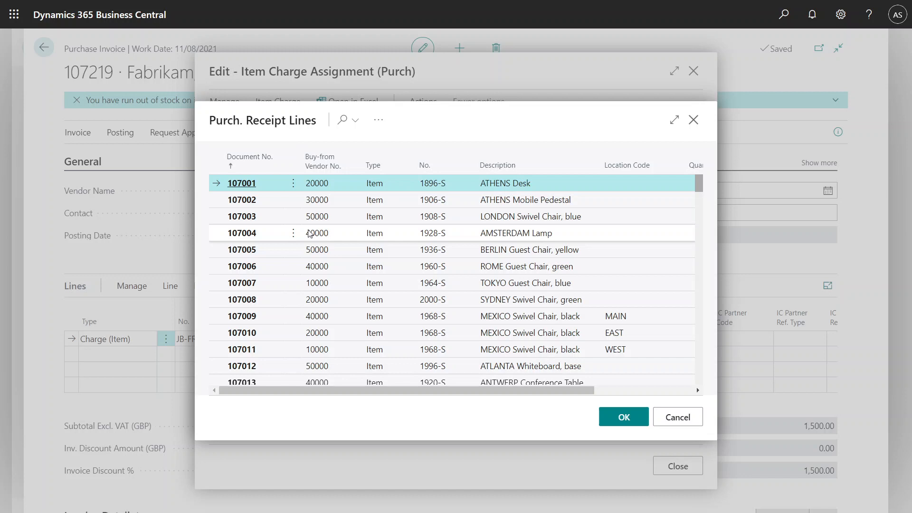
pyautogui.click(279, 165)
pyautogui.click(253, 209)
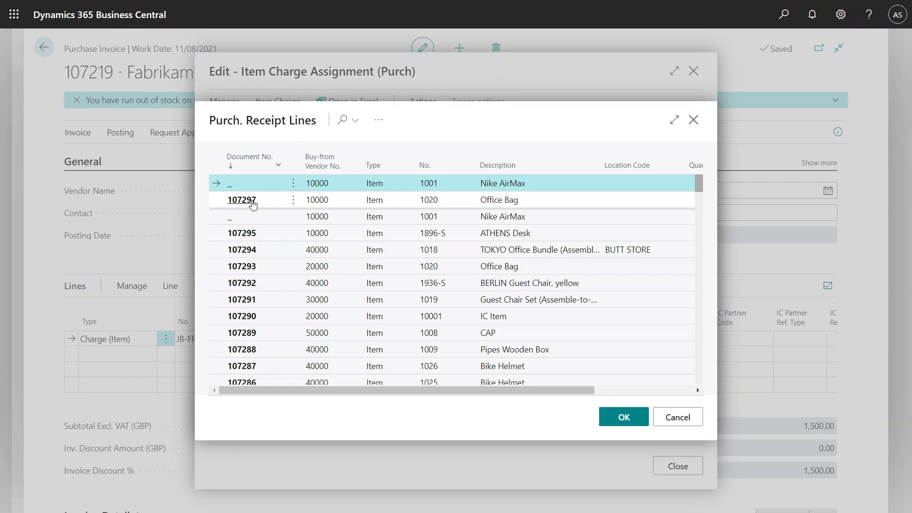
pyautogui.click(250, 202)
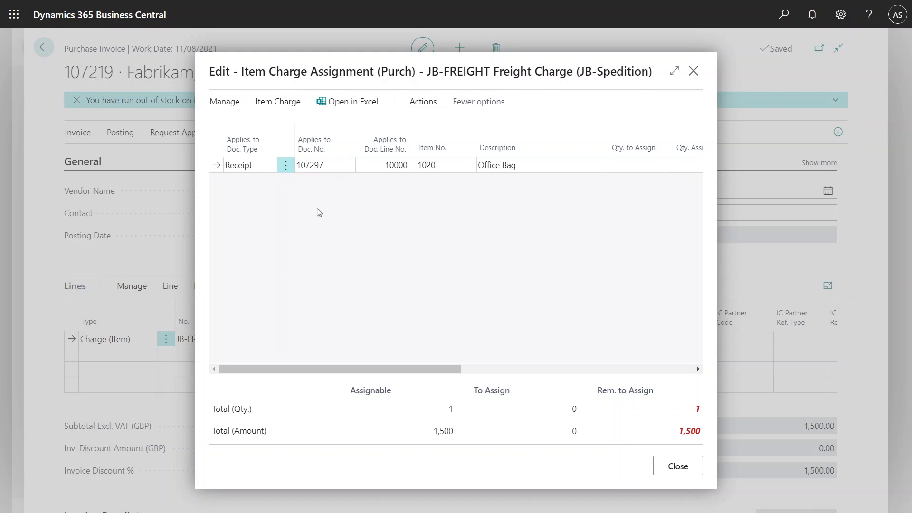
# - Get the receipt lines again, sorted descending by document number, and add the Nike AirMax line of receipt 107295
pyautogui.click(264, 102)
pyautogui.click(262, 125)
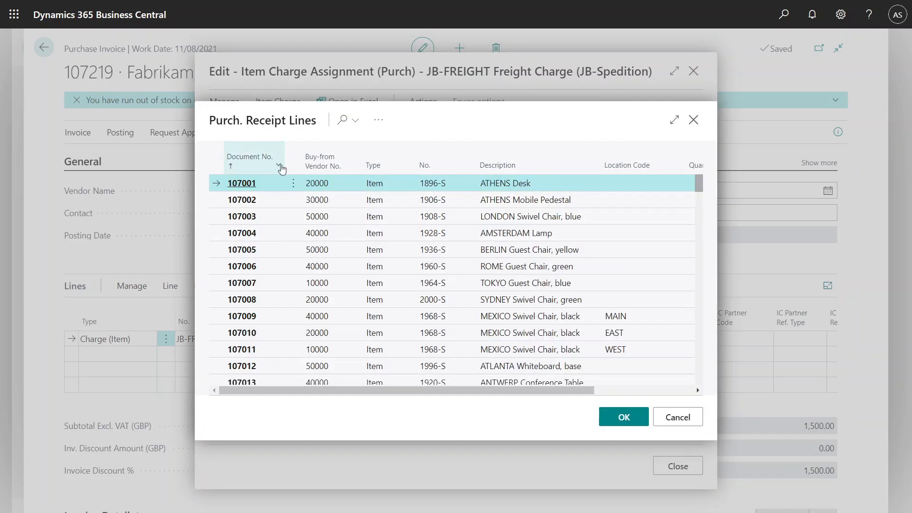
pyautogui.click(250, 161)
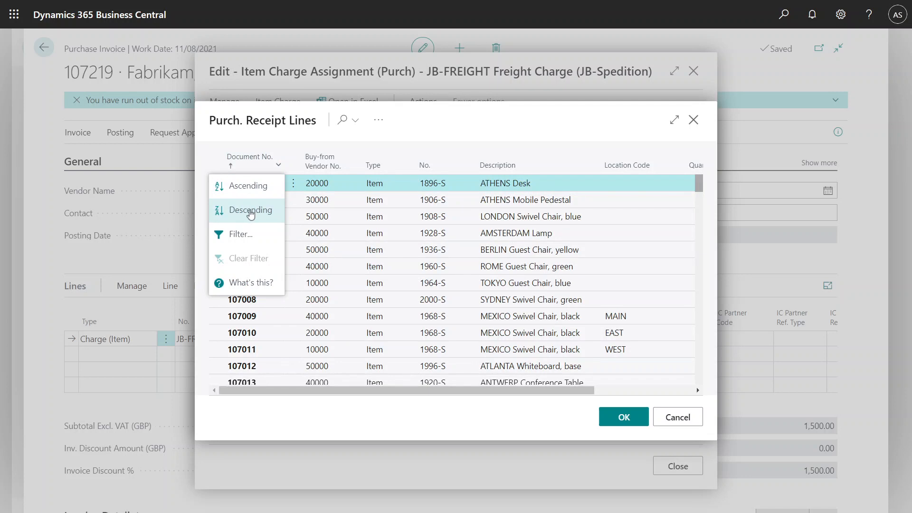
pyautogui.click(253, 211)
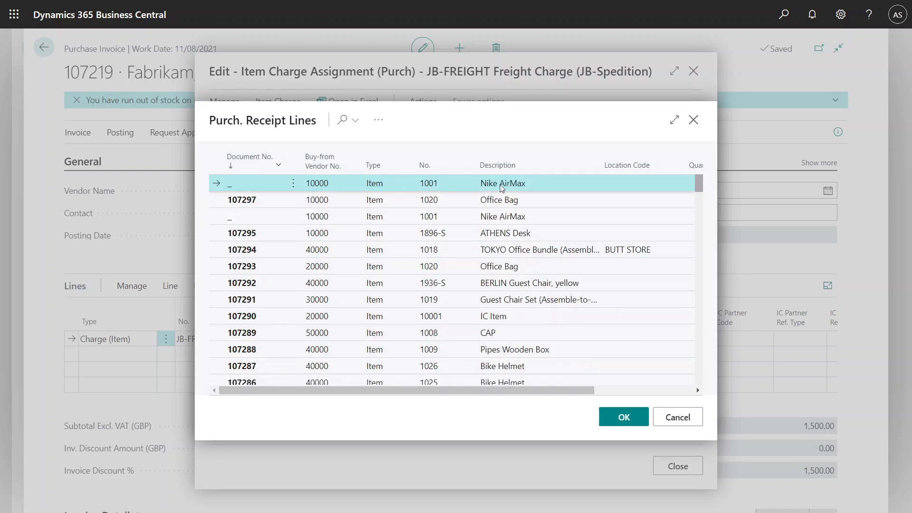
pyautogui.click(490, 217)
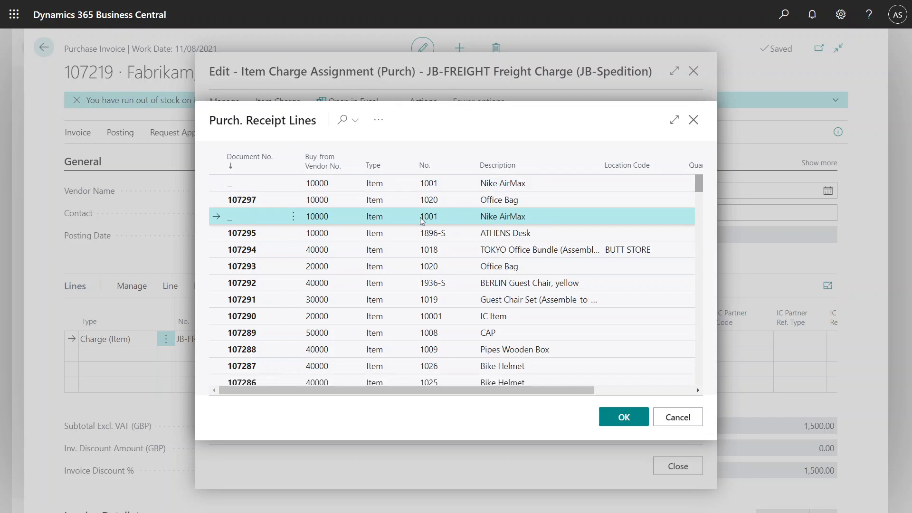
pyautogui.click(618, 418)
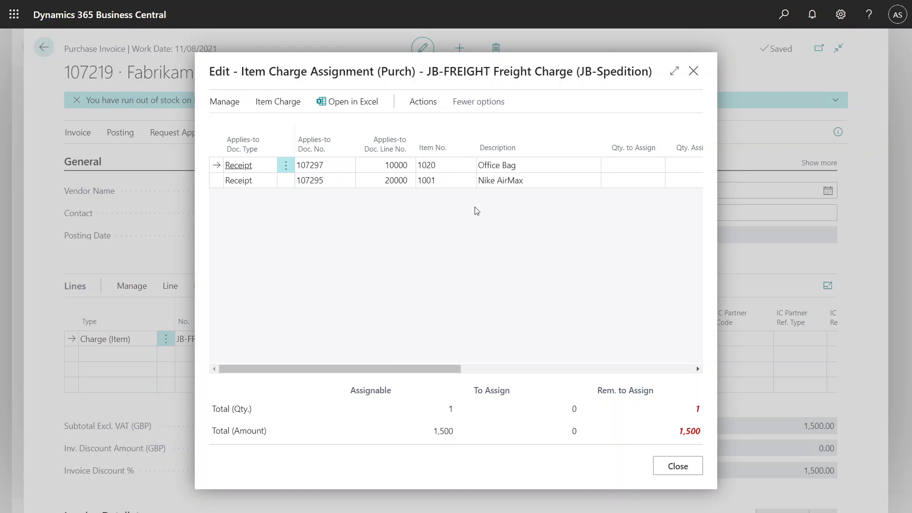
# - Suggest the item charge assignment distributed equally across the two receipt lines, and close the assignment
pyautogui.click(279, 104)
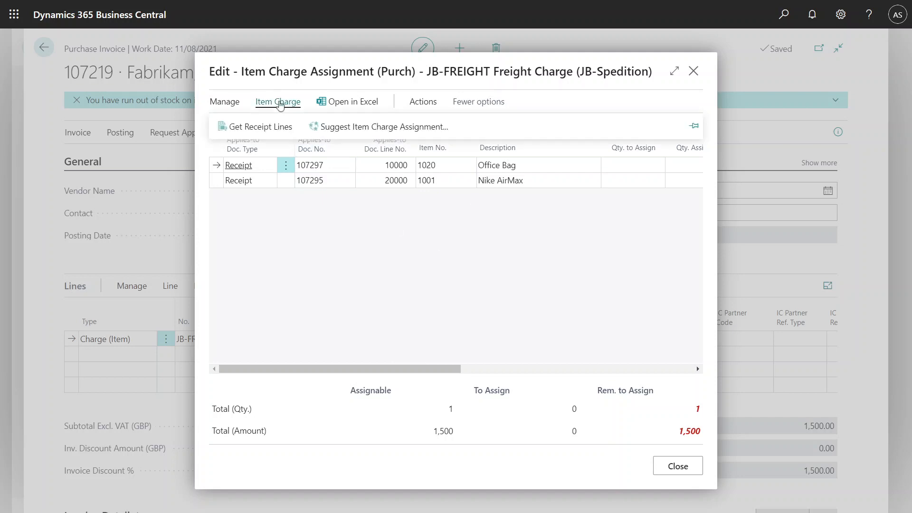
pyautogui.click(360, 127)
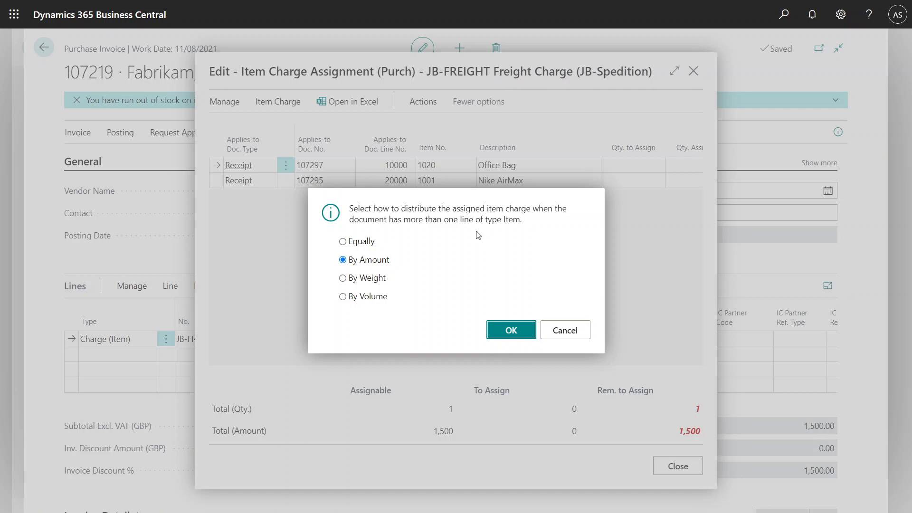
pyautogui.click(343, 241)
pyautogui.click(522, 330)
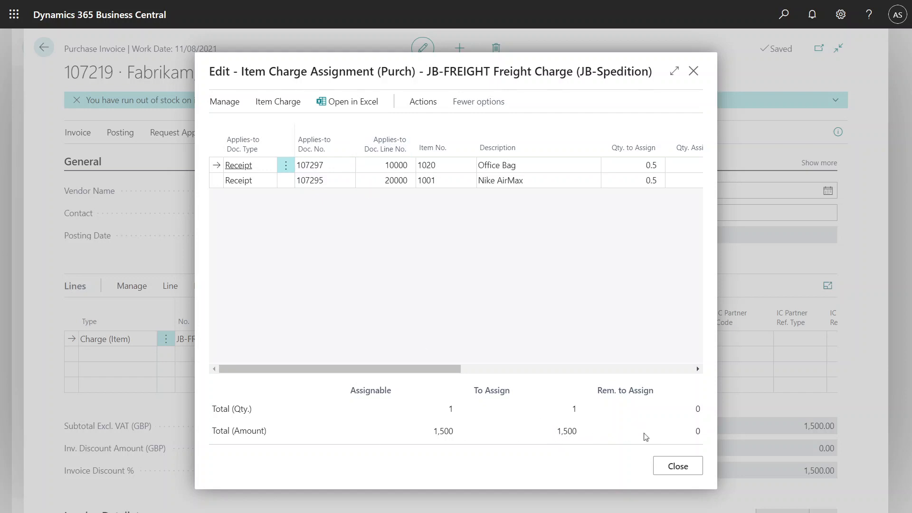
pyautogui.click(666, 468)
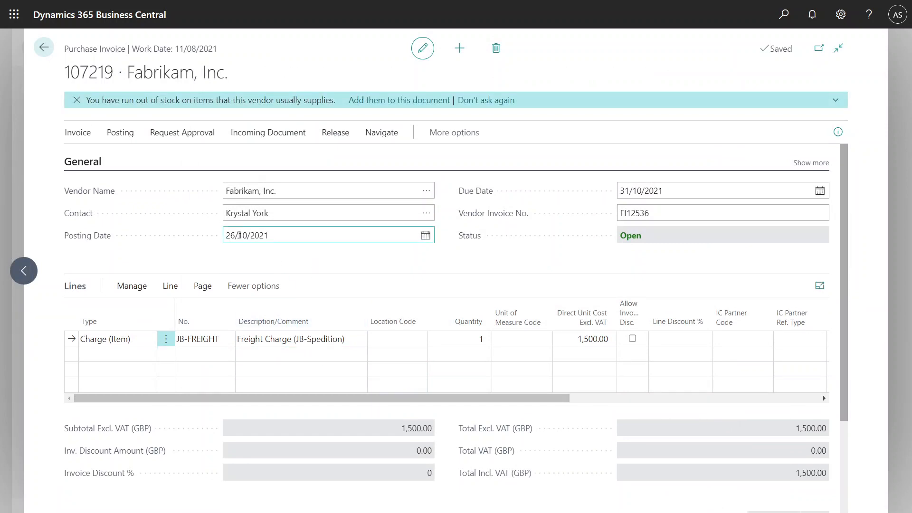
pyautogui.click(118, 135)
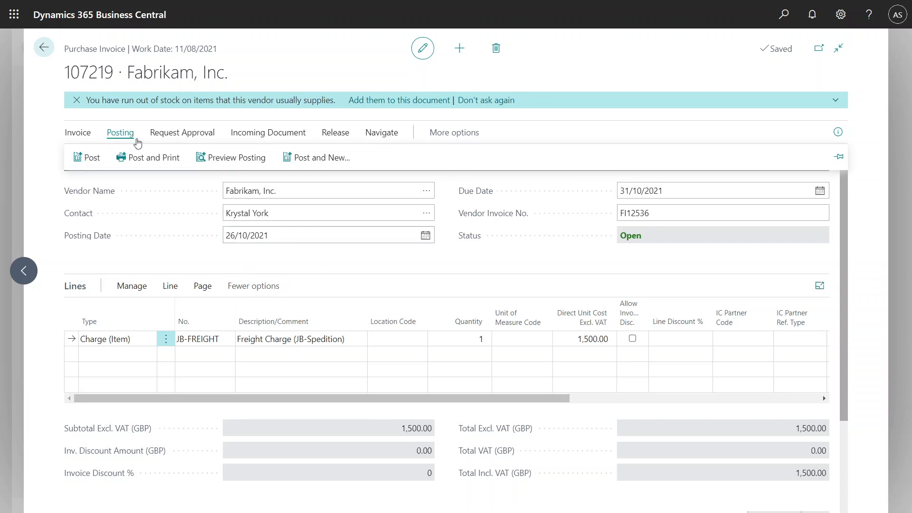
pyautogui.click(186, 134)
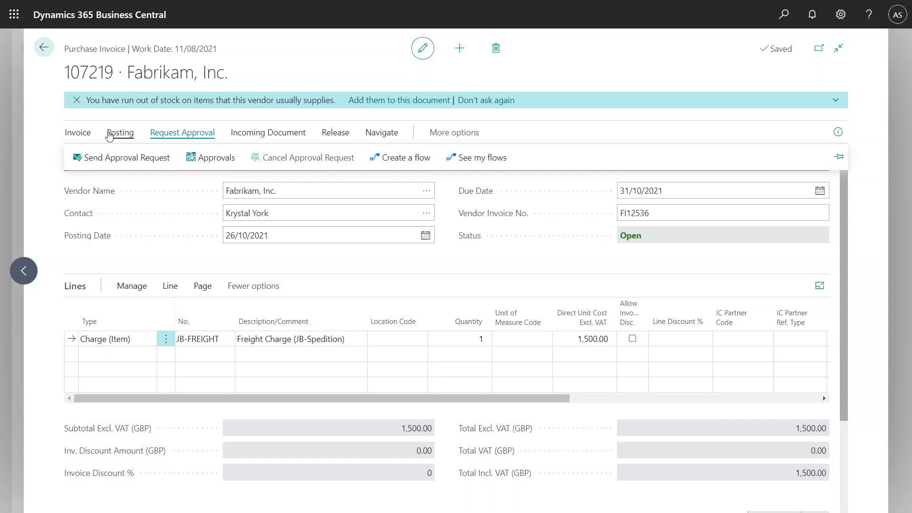
pyautogui.click(81, 134)
pyautogui.click(167, 135)
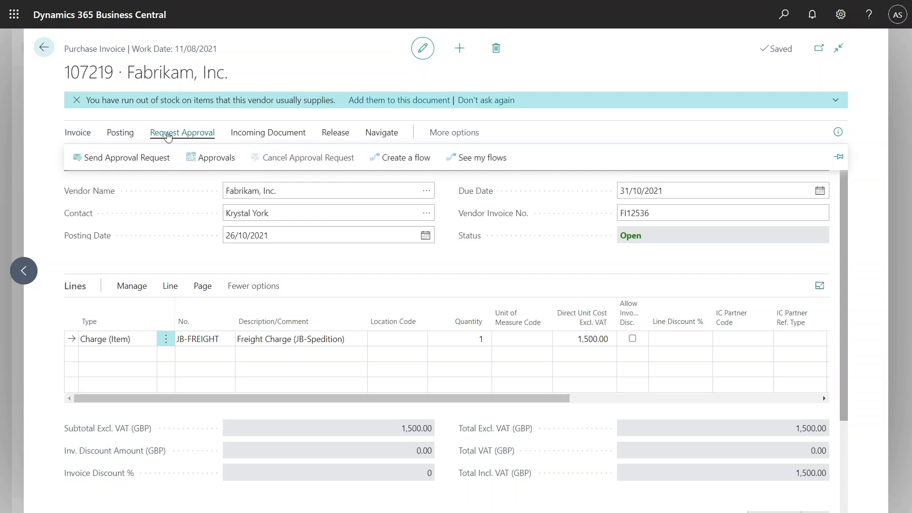
pyautogui.click(267, 135)
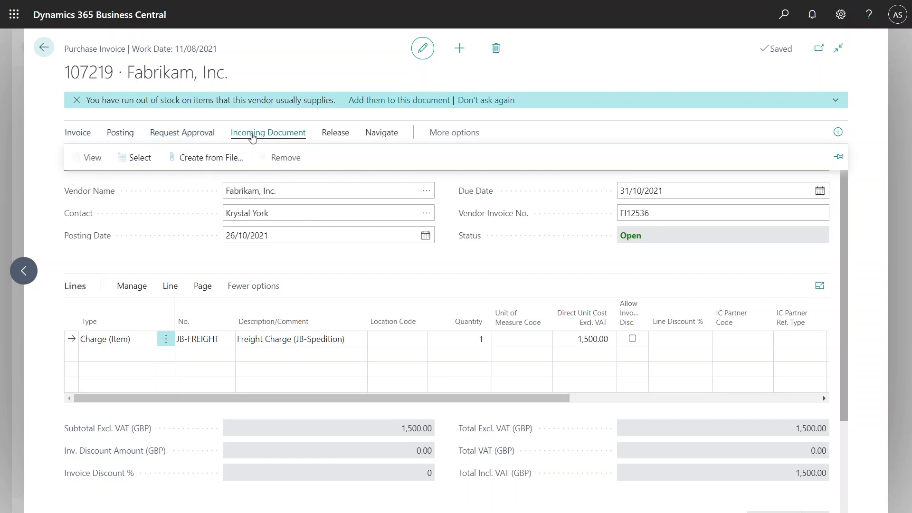
pyautogui.click(336, 136)
pyautogui.click(383, 135)
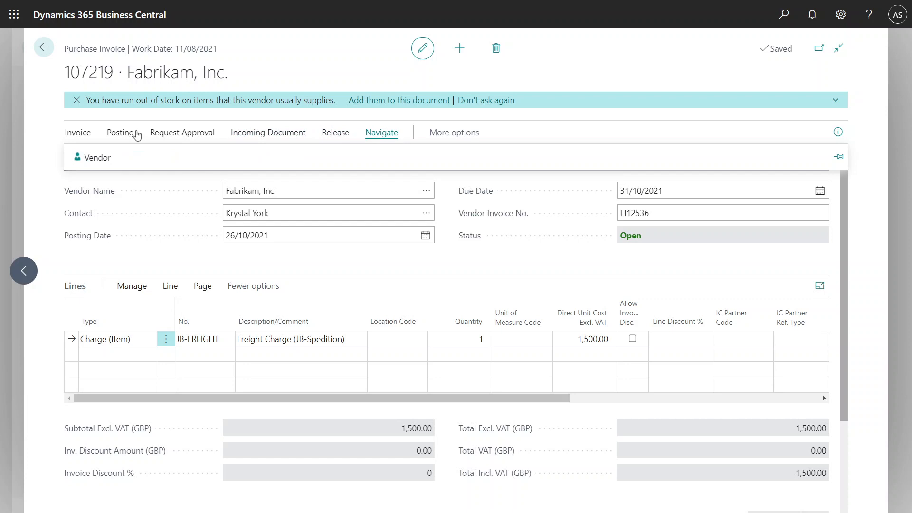
# - Preview the posting of the purchase invoice and examine its G/L entries
pyautogui.click(139, 135)
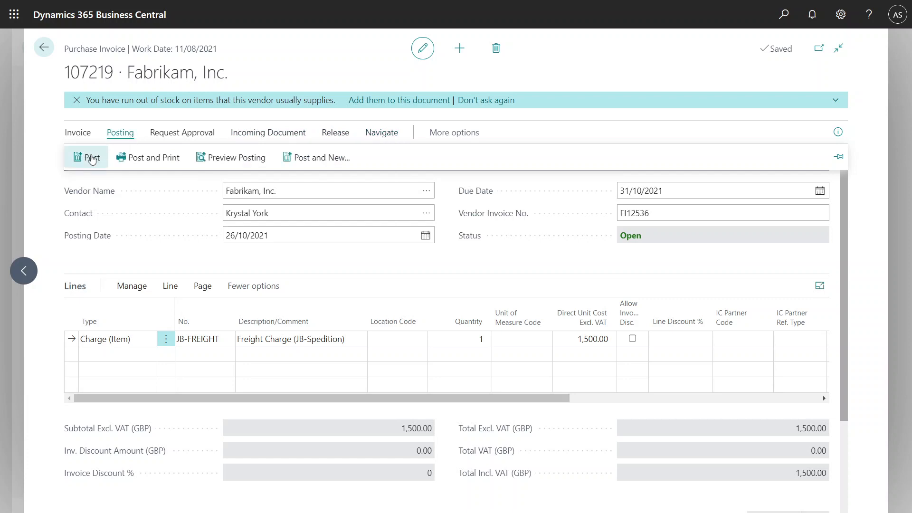
pyautogui.click(235, 158)
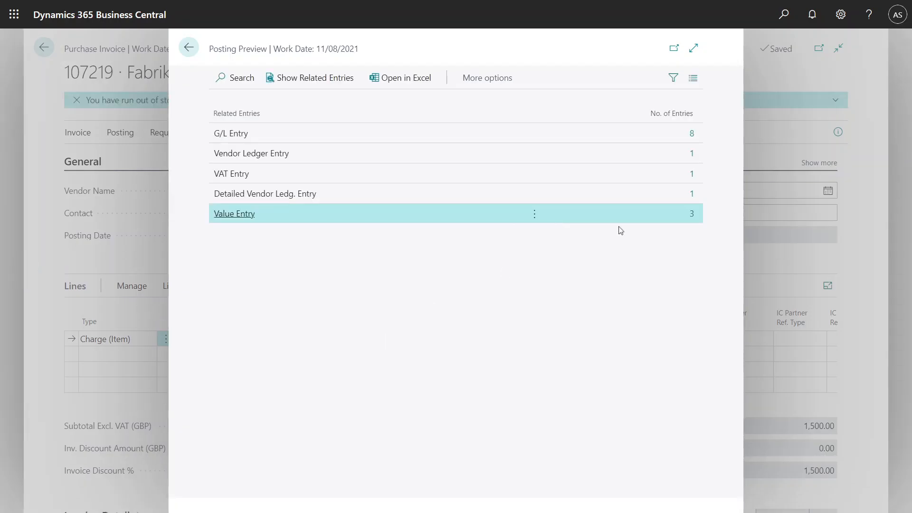
pyautogui.click(691, 134)
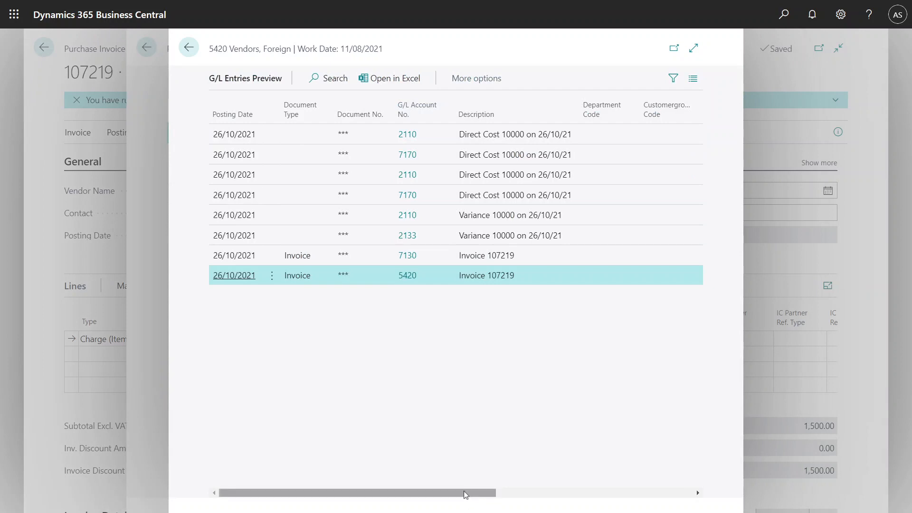
pyautogui.moveTo(466, 495)
pyautogui.mouseDown()
pyautogui.moveTo(699, 511)
pyautogui.moveTo(456, 507)
pyautogui.mouseUp()
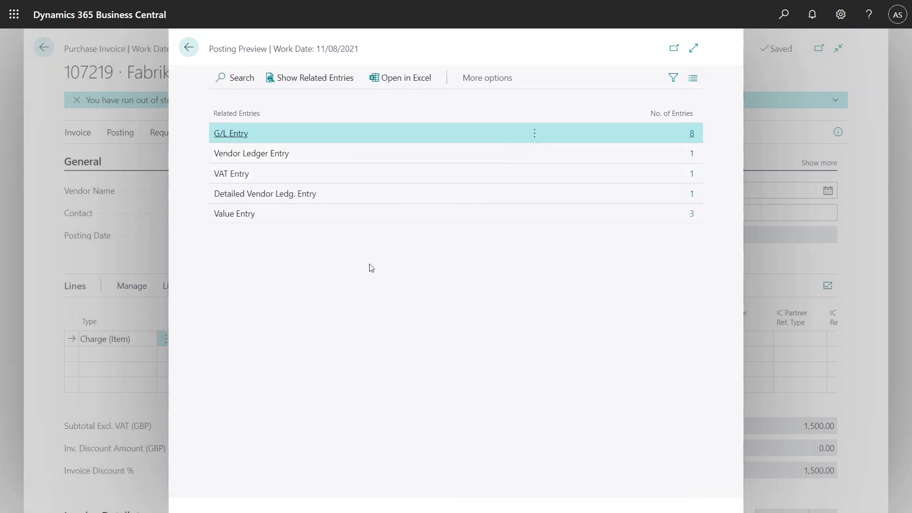
# - Examine the vendor ledger entry in the posting preview, and return to the purchase invoice
pyautogui.click(692, 157)
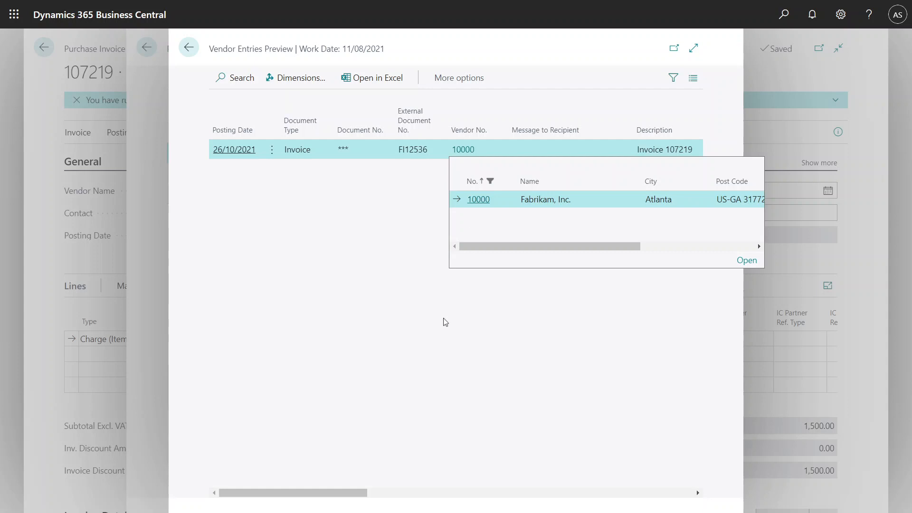
pyautogui.moveTo(355, 494); pyautogui.dragTo(346, 470)
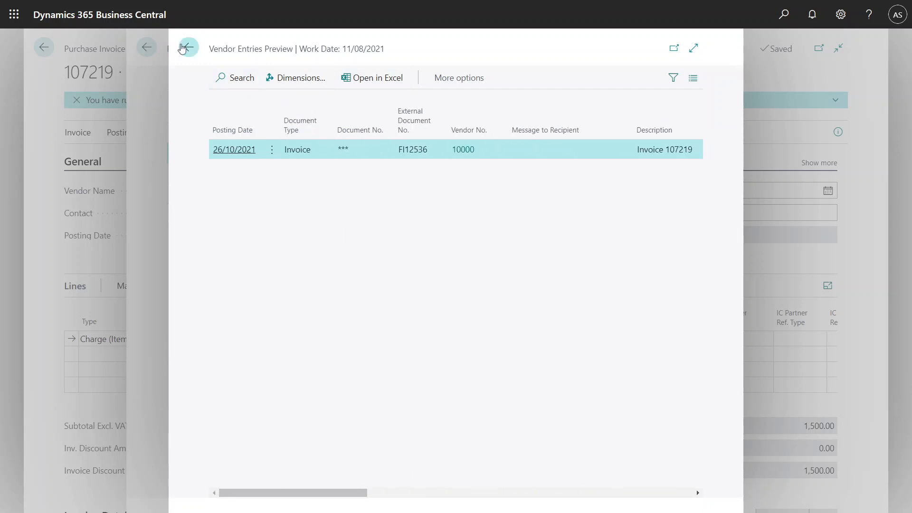
pyautogui.click(191, 52)
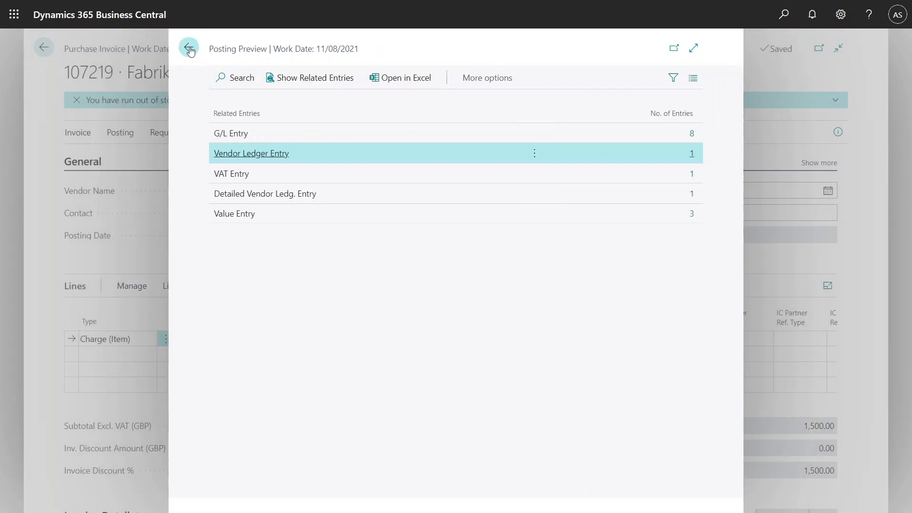
pyautogui.click(190, 51)
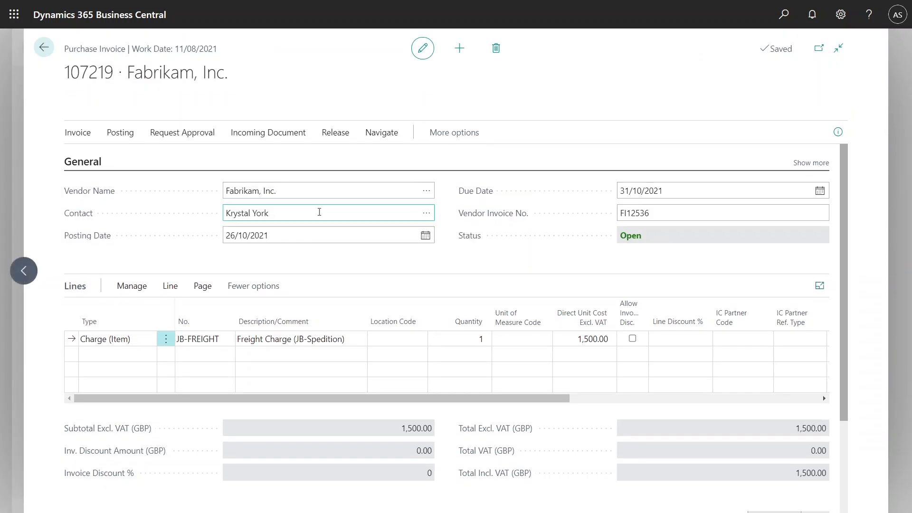
# - Post the purchase invoice and open the resulting posted invoice
pyautogui.click(120, 133)
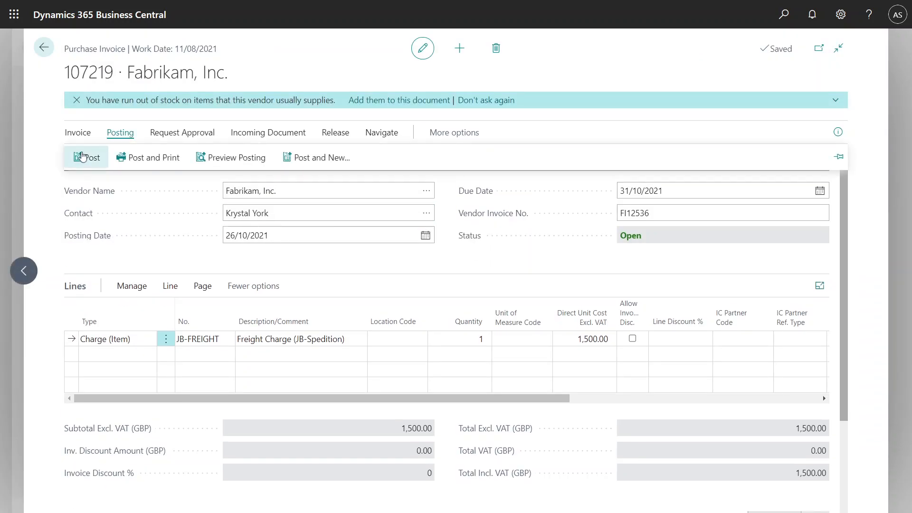
pyautogui.click(82, 156)
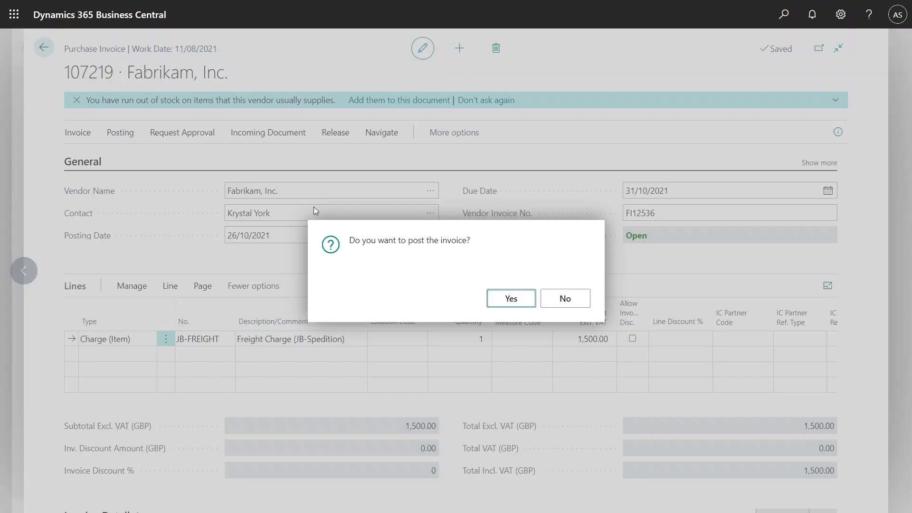
pyautogui.click(511, 298)
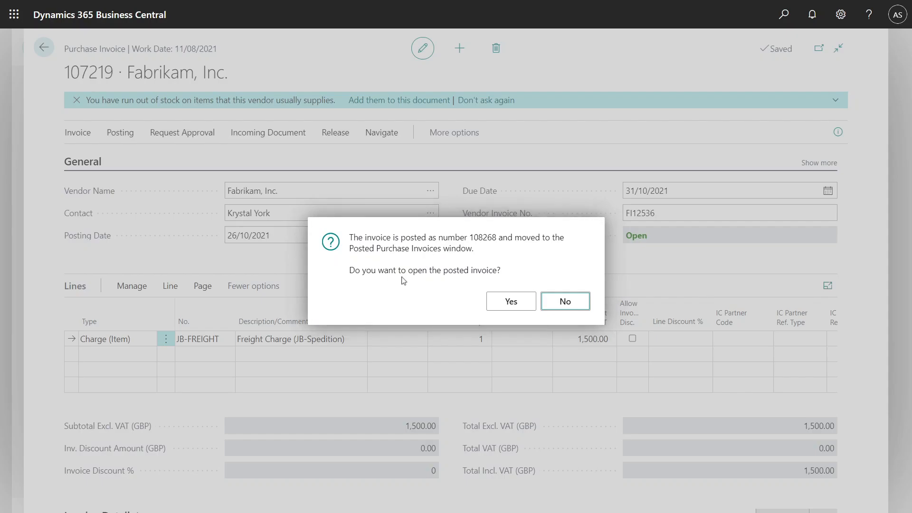
pyautogui.click(510, 301)
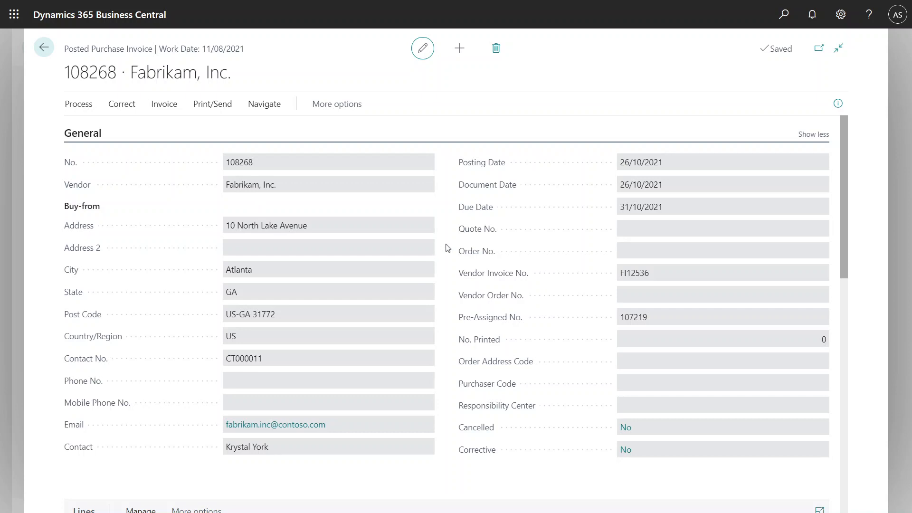
# - Review the posted purchase invoice's general information, freight charge line, totals and invoice details
pyautogui.scroll(-5, 447, 247)
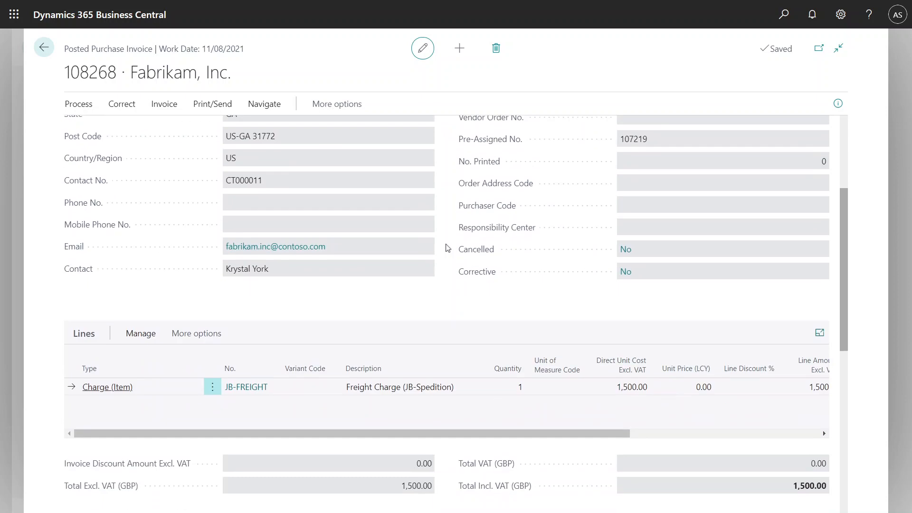
pyautogui.scroll(5, 446, 247)
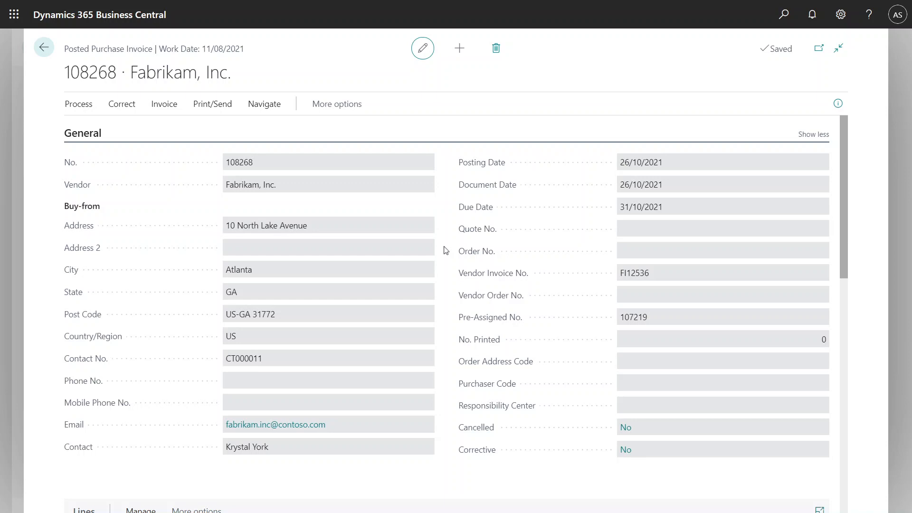
pyautogui.scroll(-8, 445, 249)
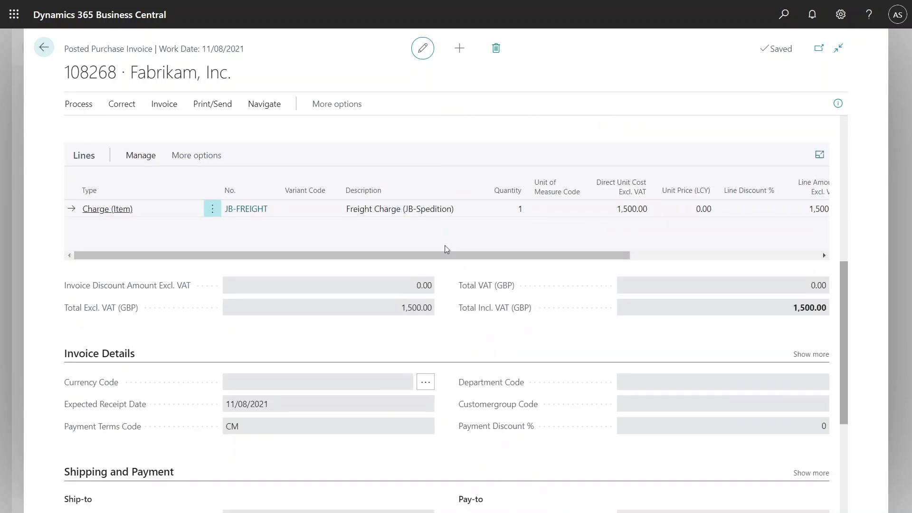
pyautogui.scroll(-3, 447, 249)
pyautogui.scroll(10, 446, 249)
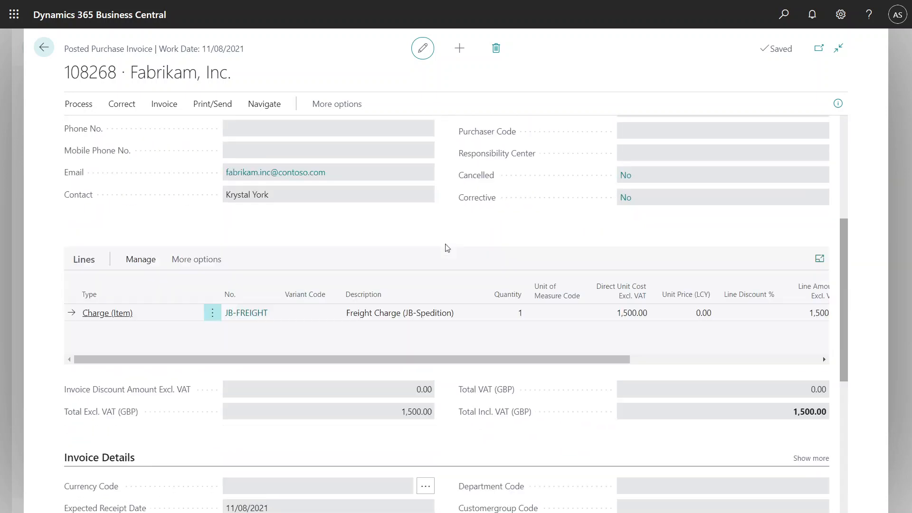